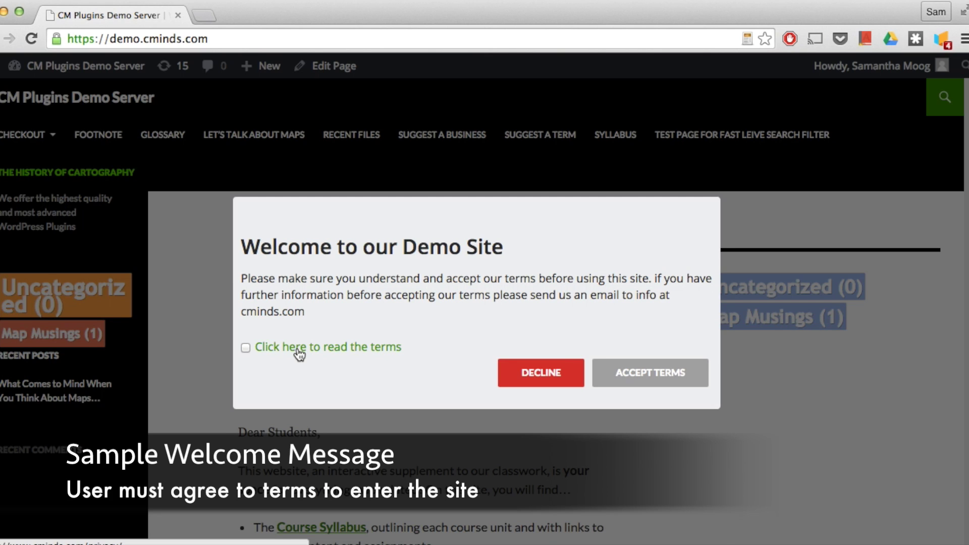
Step: Tick 'Click here to read the terms' on the Welcome to our Demo Site popup
{"action": "left_click", "coordinate": [245, 348]}
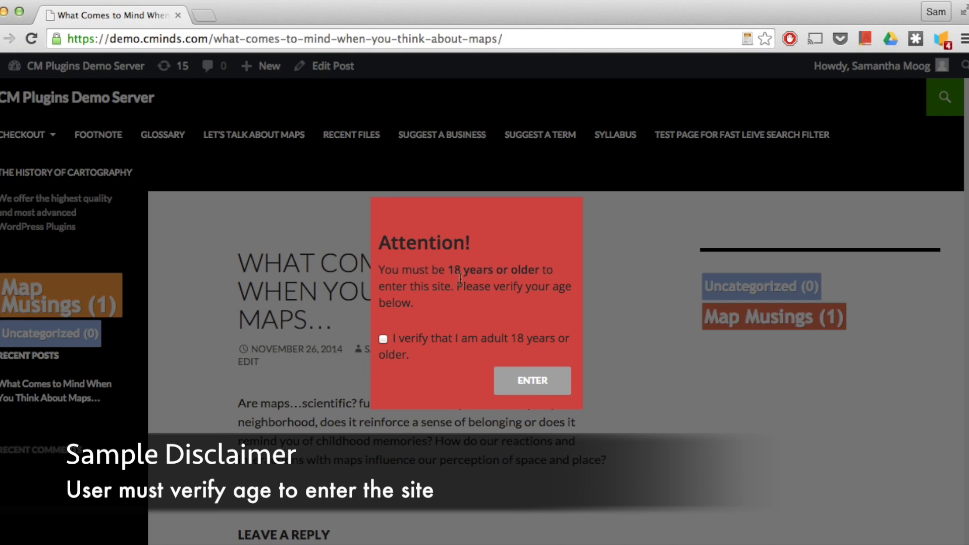
Step: Tick 'I verify that I am adult 18 years or older' on the Attention! popup
{"action": "left_click", "coordinate": [383, 338]}
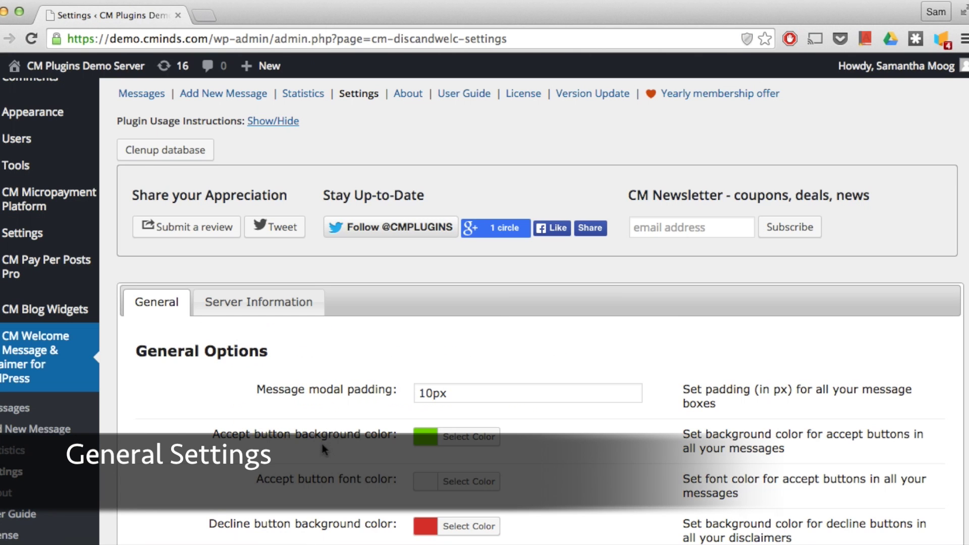
Step: Review the 10px message modal padding, Accept button background colour and Geolocation API Key settings
{"action": "scroll", "coordinate": [320, 444], "scroll_direction": "down", "scroll_amount": 3}
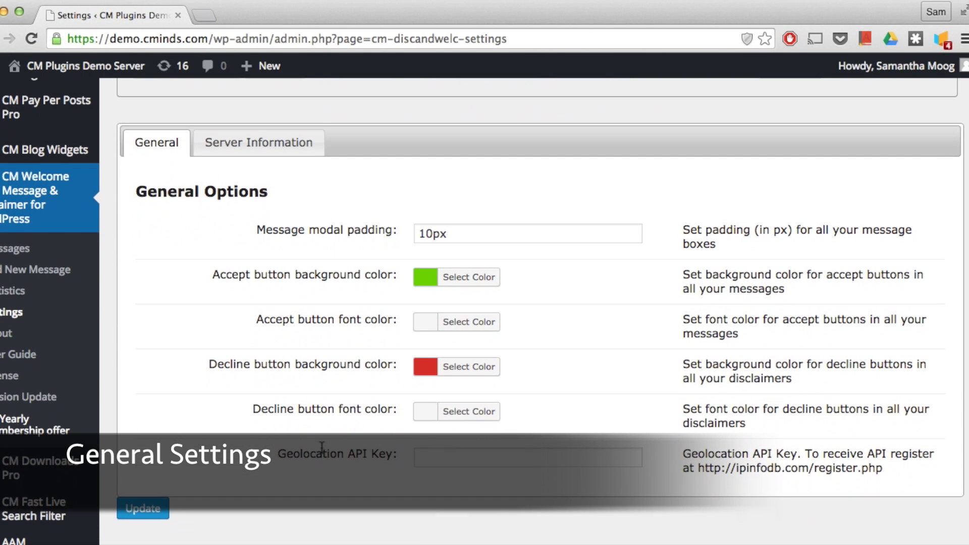
{"action": "left_click", "coordinate": [473, 234]}
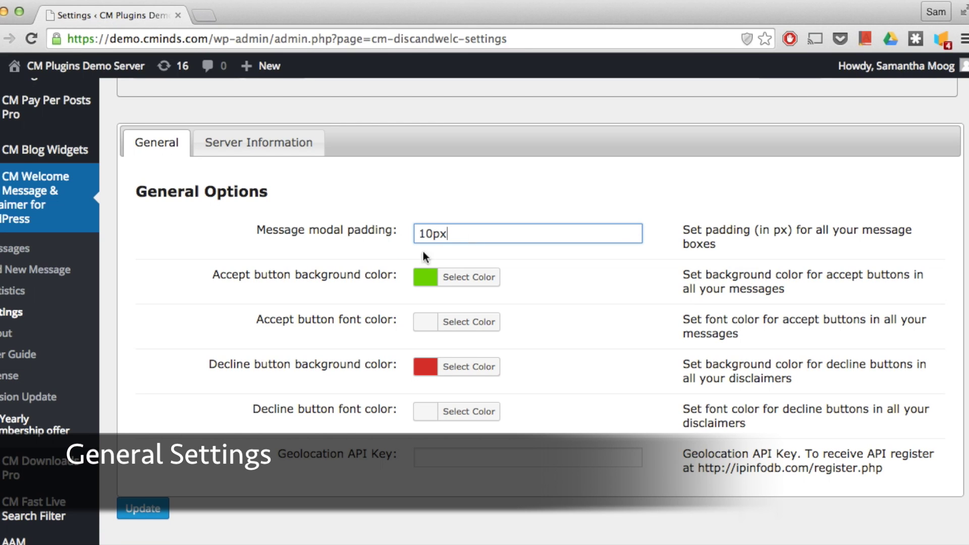
{"action": "left_click", "coordinate": [460, 282]}
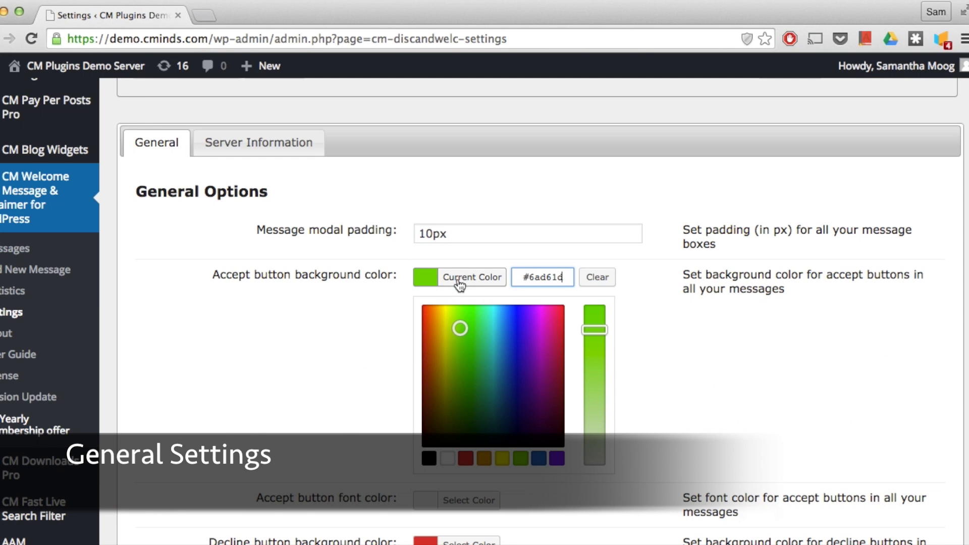
{"action": "left_click", "coordinate": [466, 277]}
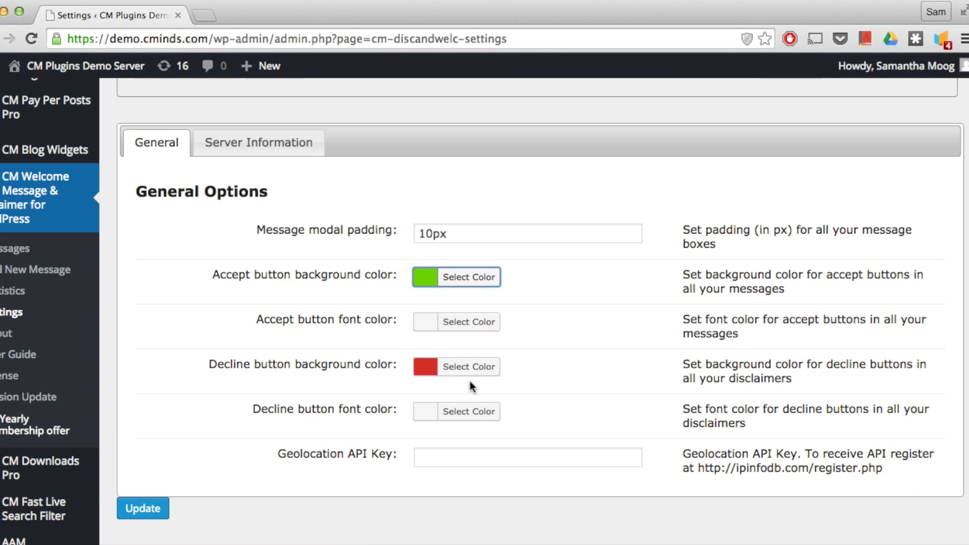
{"action": "left_click", "coordinate": [469, 453]}
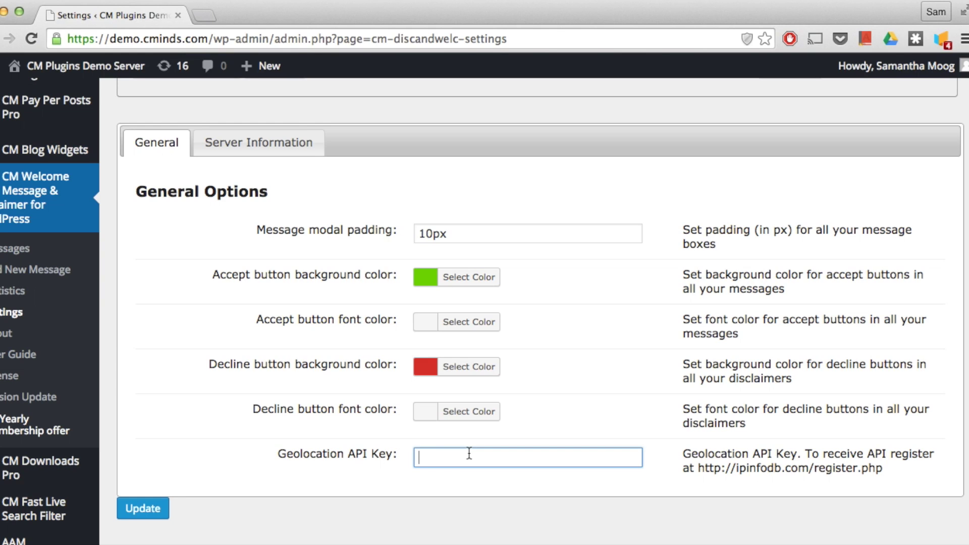
{"action": "scroll", "coordinate": [354, 367], "scroll_direction": "up", "scroll_amount": 5}
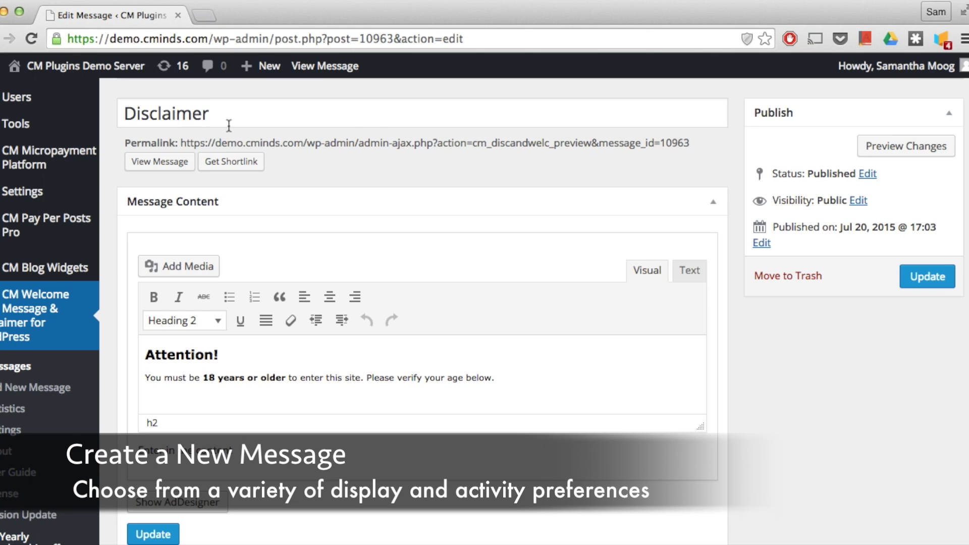
Step: Open the Disclaimer message and look over its Attention! heading, 18-or-older text and AdDesigner panel
{"action": "left_click", "coordinate": [228, 125]}
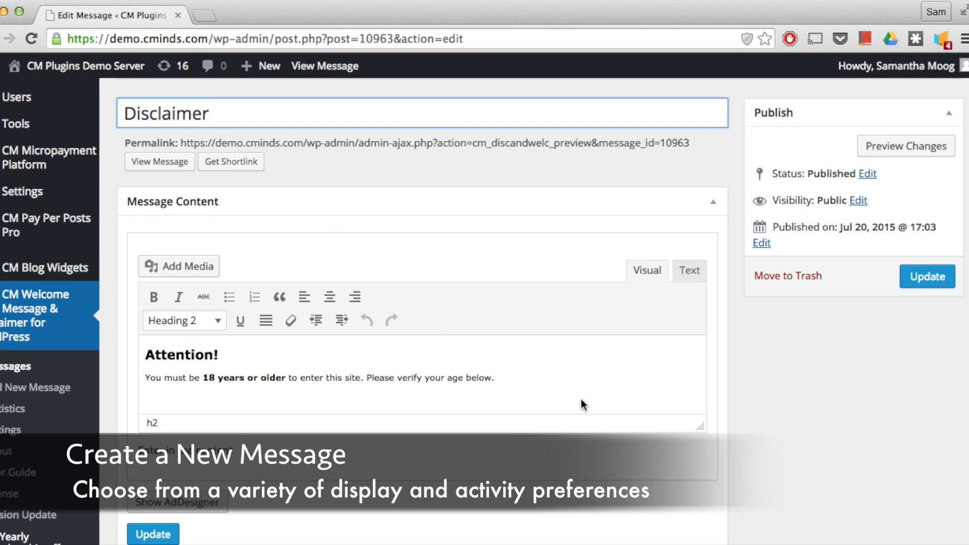
{"action": "scroll", "coordinate": [581, 401], "scroll_direction": "down", "scroll_amount": 2}
{"action": "scroll", "coordinate": [581, 403], "scroll_direction": "down", "scroll_amount": 2}
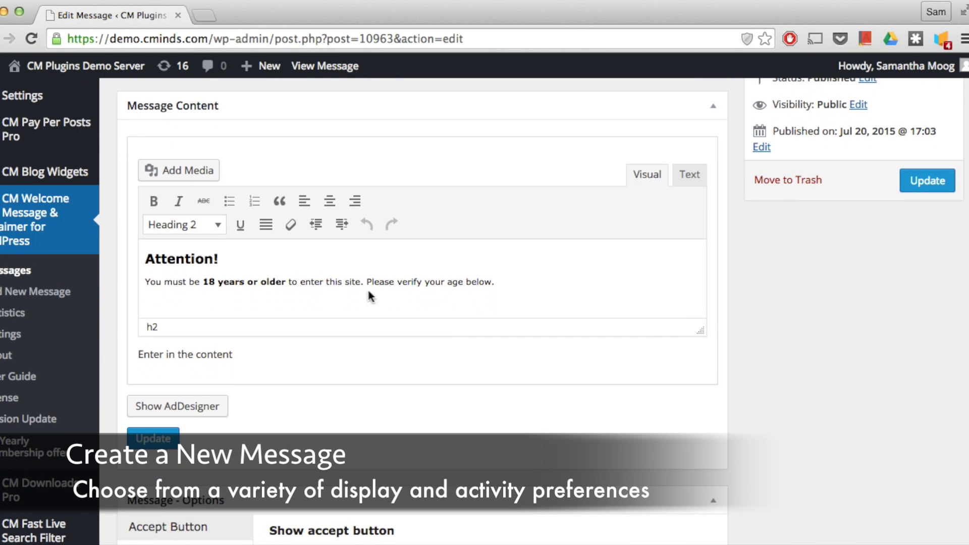
{"action": "left_click_drag", "start_coordinate": [149, 258], "coordinate": [489, 276]}
{"action": "left_click", "coordinate": [491, 279]}
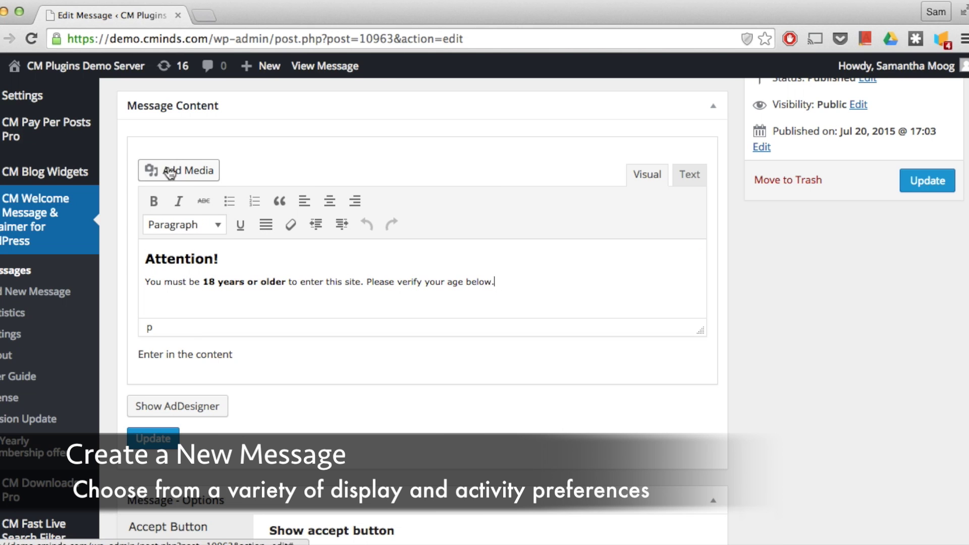
{"action": "left_click", "coordinate": [208, 407]}
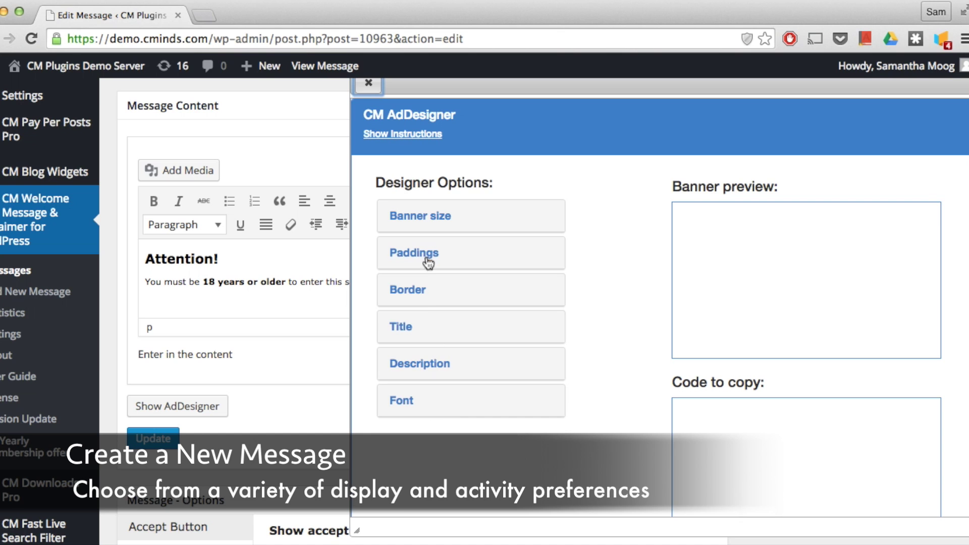
{"action": "left_click", "coordinate": [372, 89]}
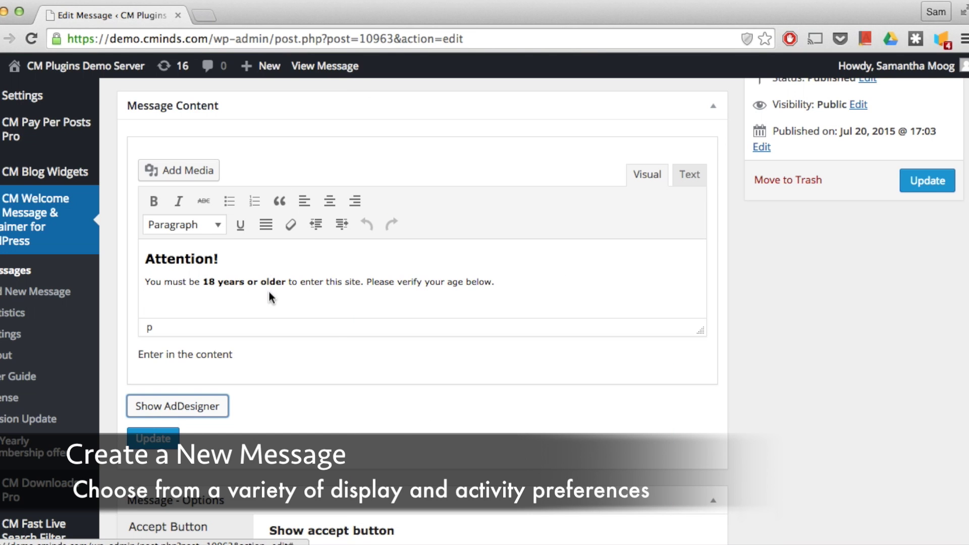
Step: Review the Accept Button label and terms text unchanged, then view the disabled Decline Button options
{"action": "scroll", "coordinate": [502, 431], "scroll_direction": "down", "scroll_amount": 5}
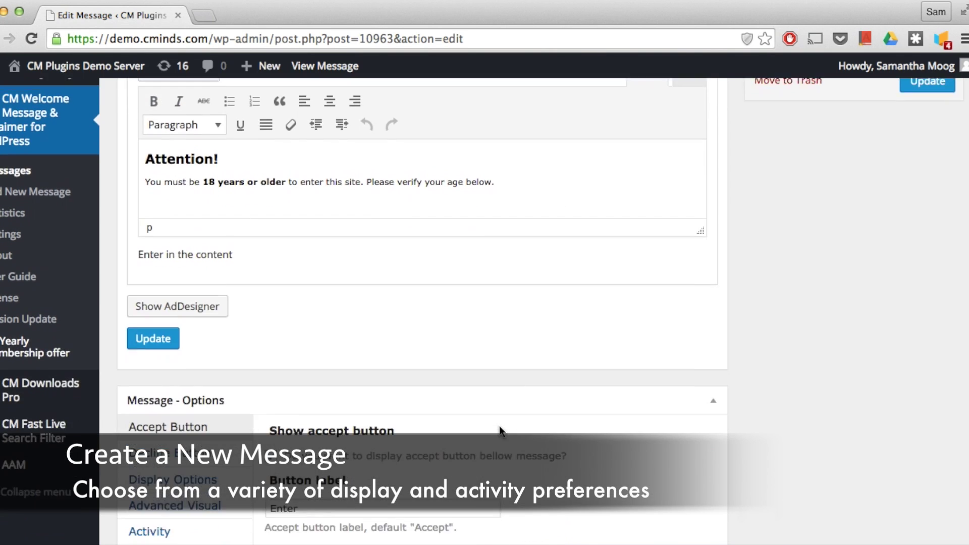
{"action": "scroll", "coordinate": [502, 430], "scroll_direction": "down", "scroll_amount": 4}
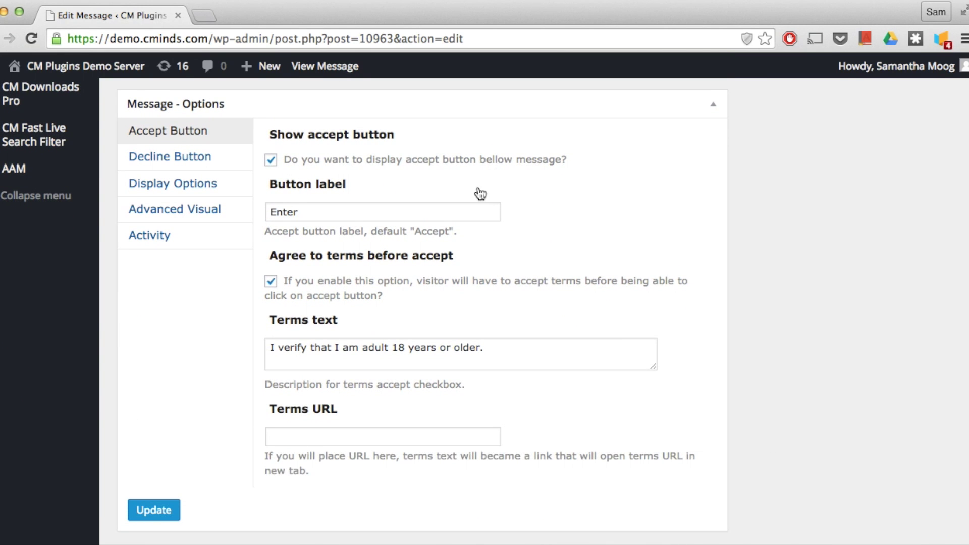
{"action": "left_click", "coordinate": [466, 213]}
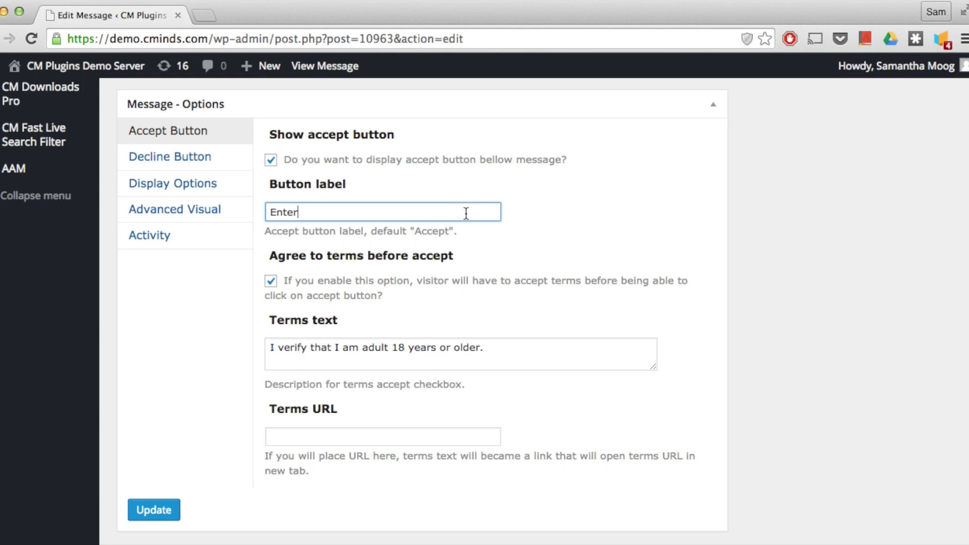
{"action": "left_click", "coordinate": [373, 293]}
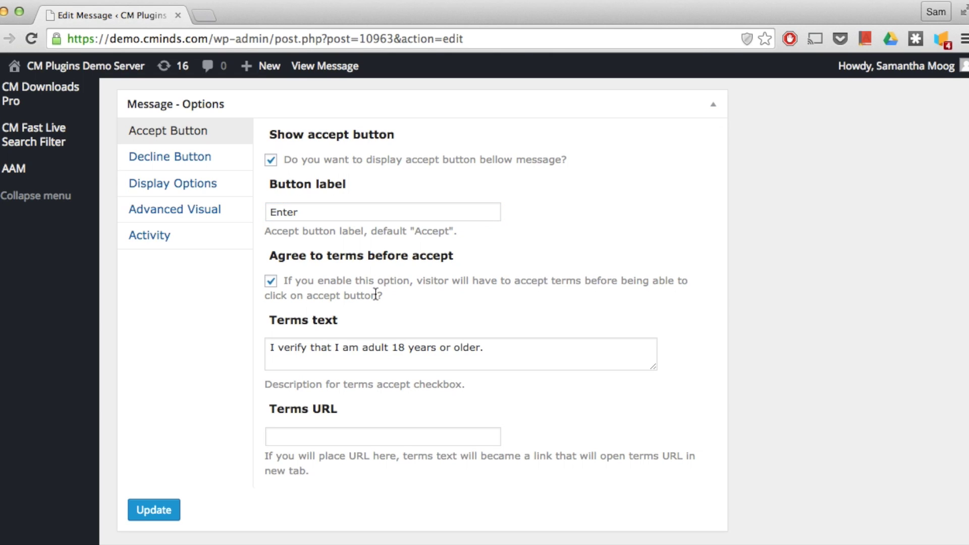
{"action": "left_click", "coordinate": [496, 347]}
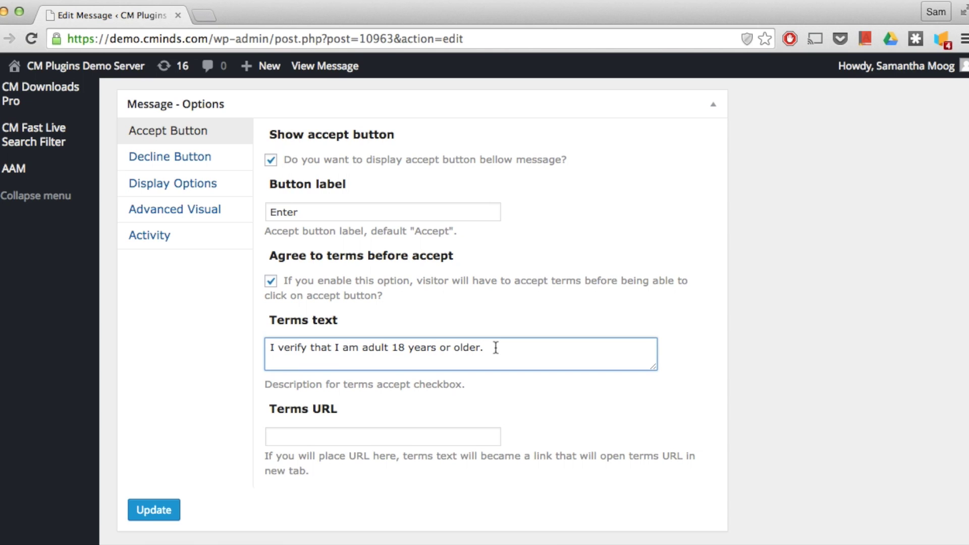
{"action": "left_click", "coordinate": [455, 412]}
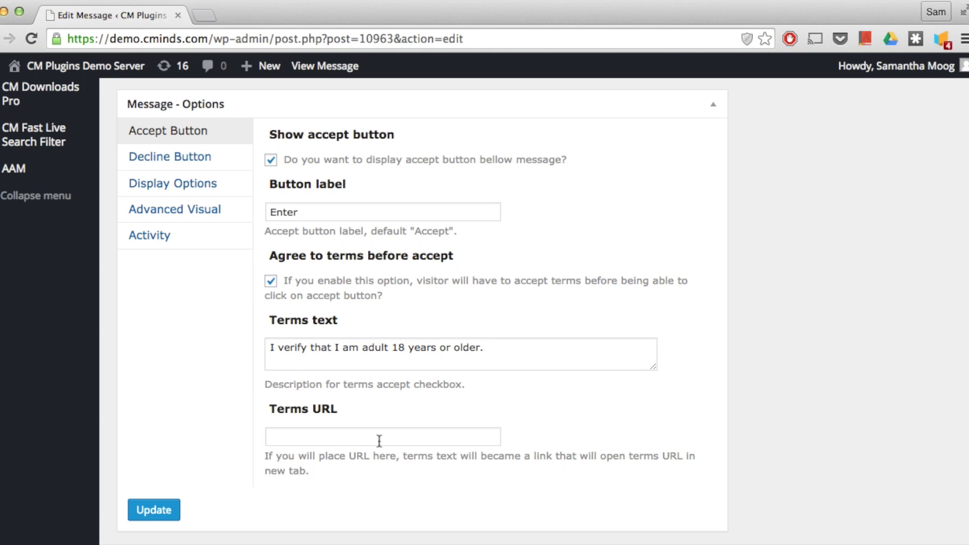
{"action": "left_click", "coordinate": [192, 158]}
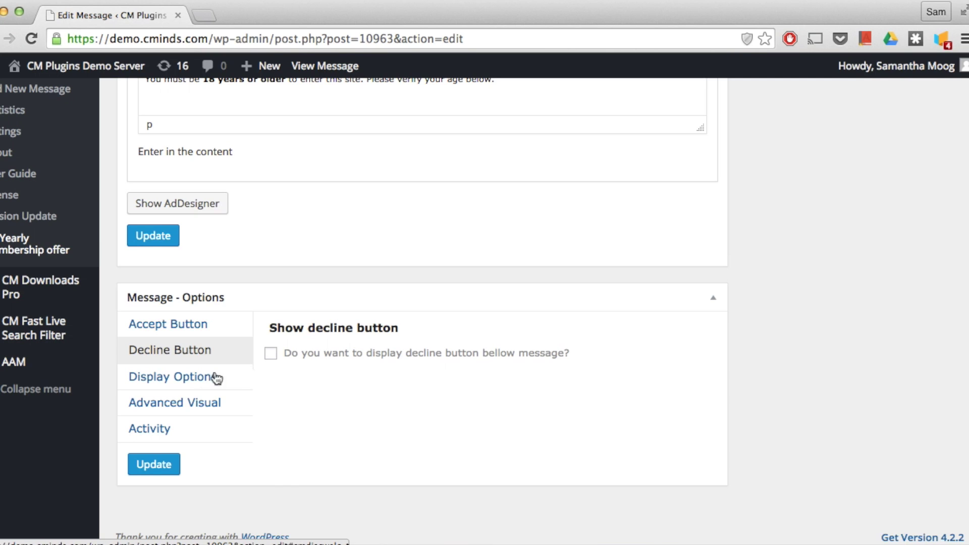
{"action": "left_click", "coordinate": [192, 378]}
Step: Keep the Disclaimer at 250px by 250px with #d84a4a background and Sharp Edges shape
{"action": "scroll", "coordinate": [472, 470], "scroll_direction": "down", "scroll_amount": 4}
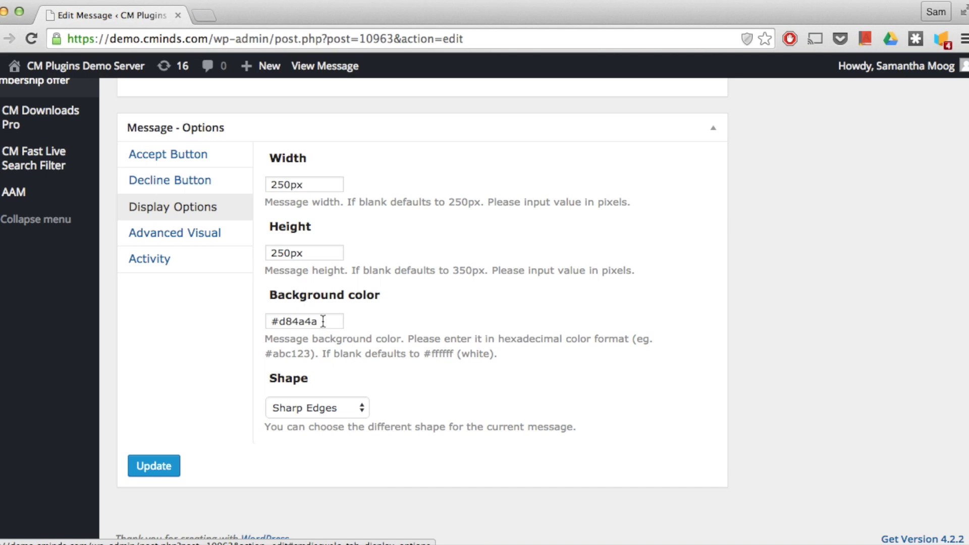
{"action": "left_click_drag", "start_coordinate": [334, 321], "coordinate": [263, 320]}
{"action": "left_click", "coordinate": [352, 409]}
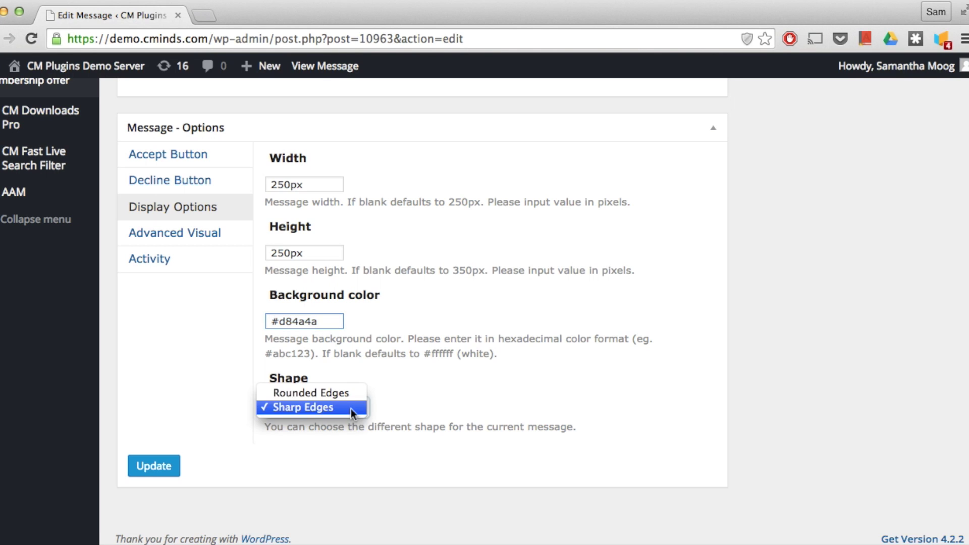
{"action": "left_click", "coordinate": [351, 410]}
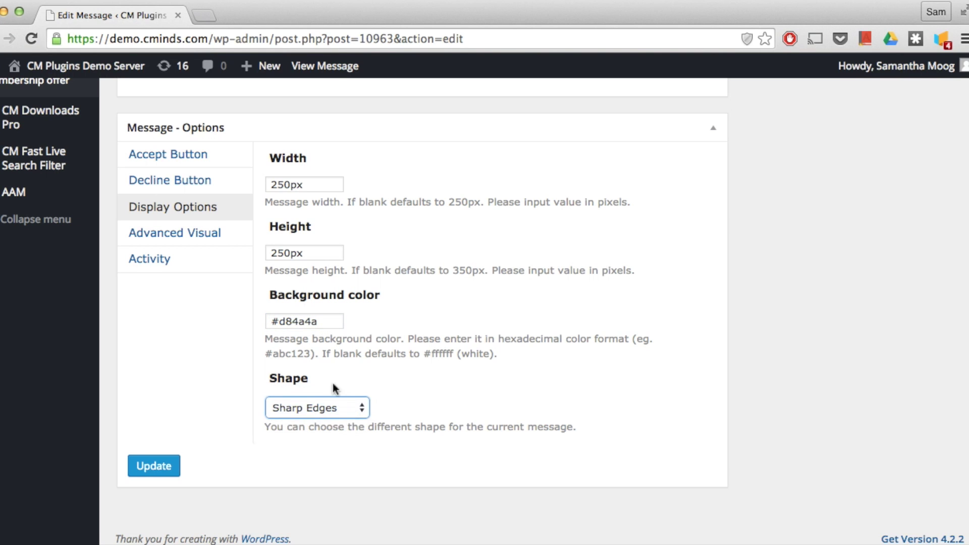
{"action": "left_click", "coordinate": [207, 239]}
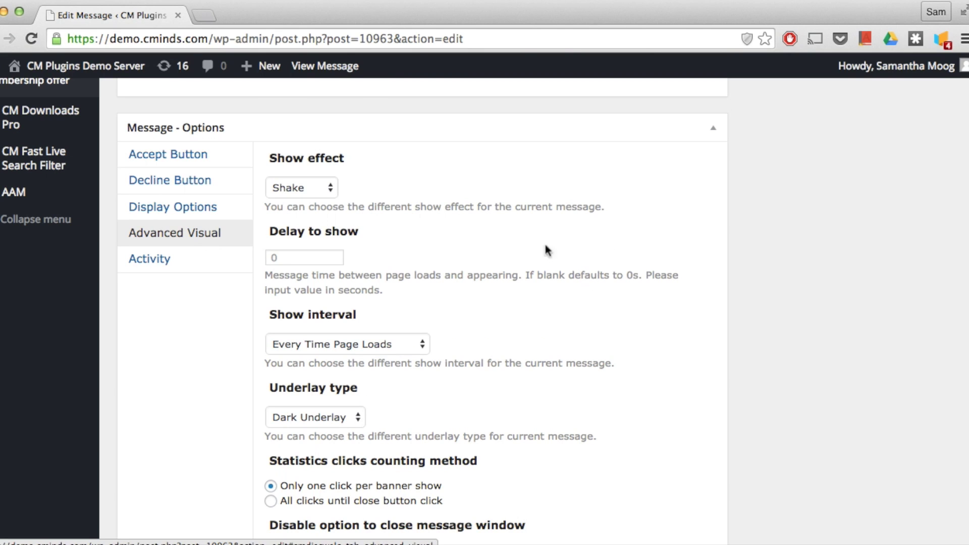
Step: Keep the Shake show effect and the 0 delay to show
{"action": "left_click", "coordinate": [331, 188]}
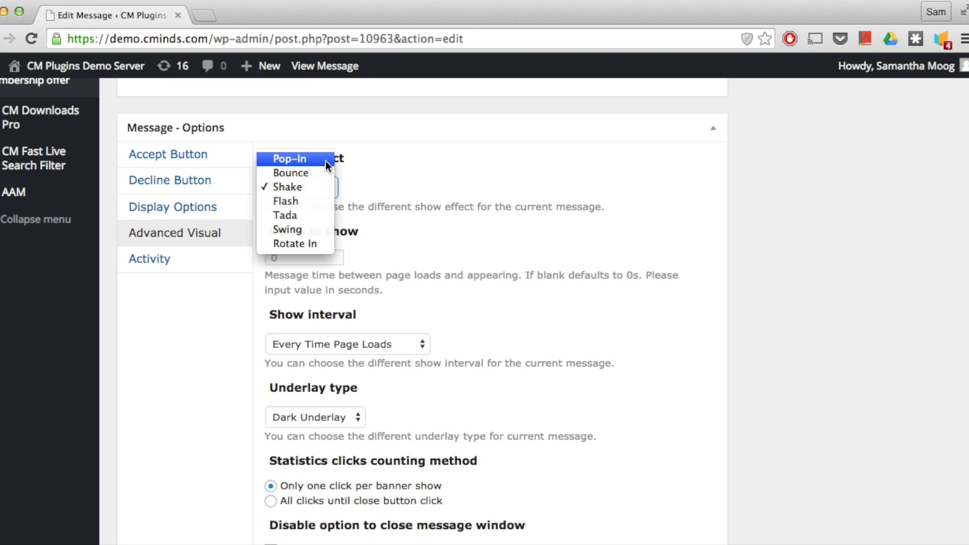
{"action": "left_click", "coordinate": [307, 188]}
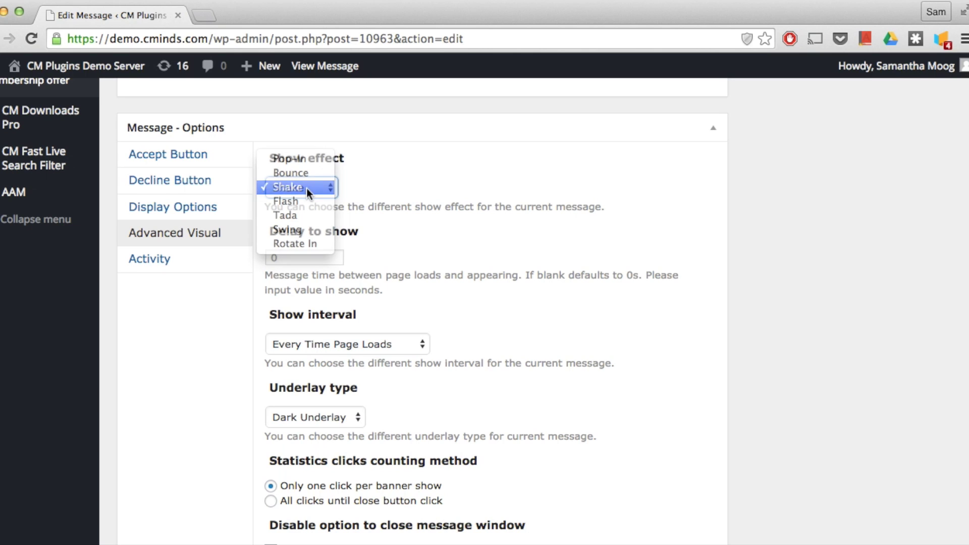
{"action": "left_click", "coordinate": [316, 258]}
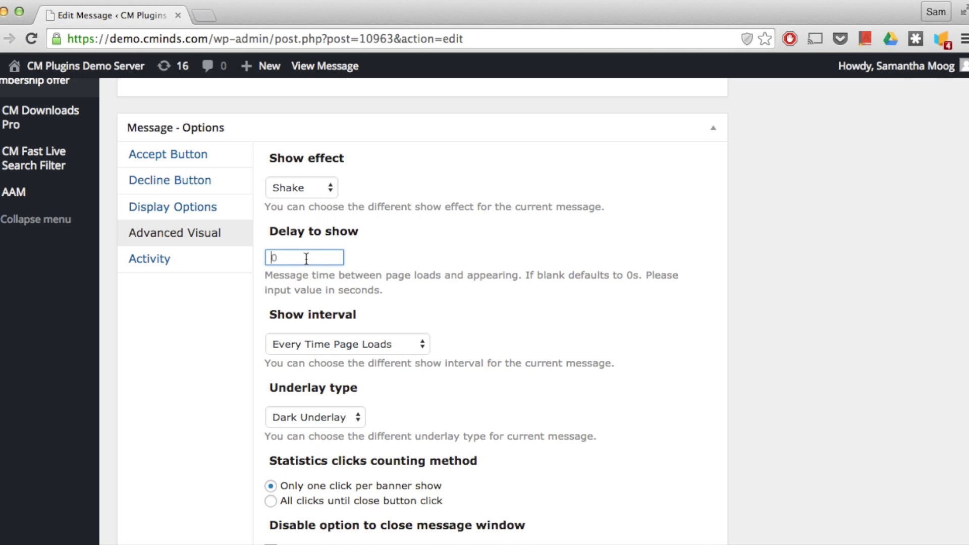
{"action": "scroll", "coordinate": [491, 343], "scroll_direction": "down", "scroll_amount": 3}
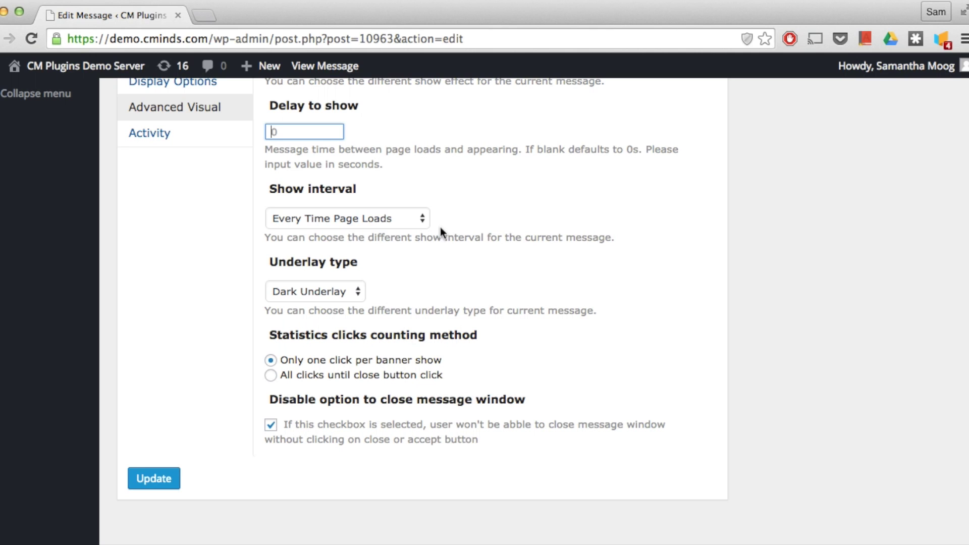
Step: Keep the every-page-load interval and Dark Underlay, then check the 700px minimum device width
{"action": "left_click", "coordinate": [417, 219]}
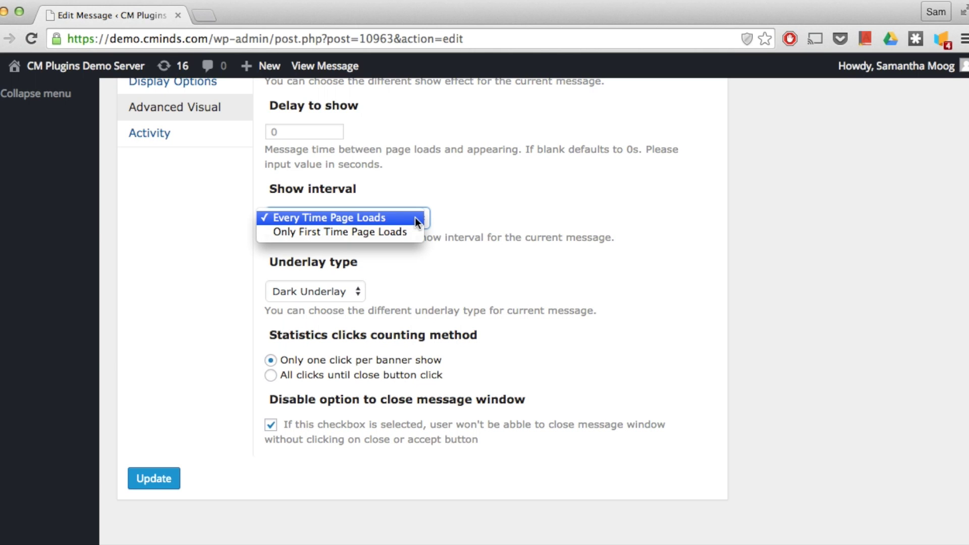
{"action": "left_click", "coordinate": [417, 218]}
{"action": "left_click", "coordinate": [356, 289]}
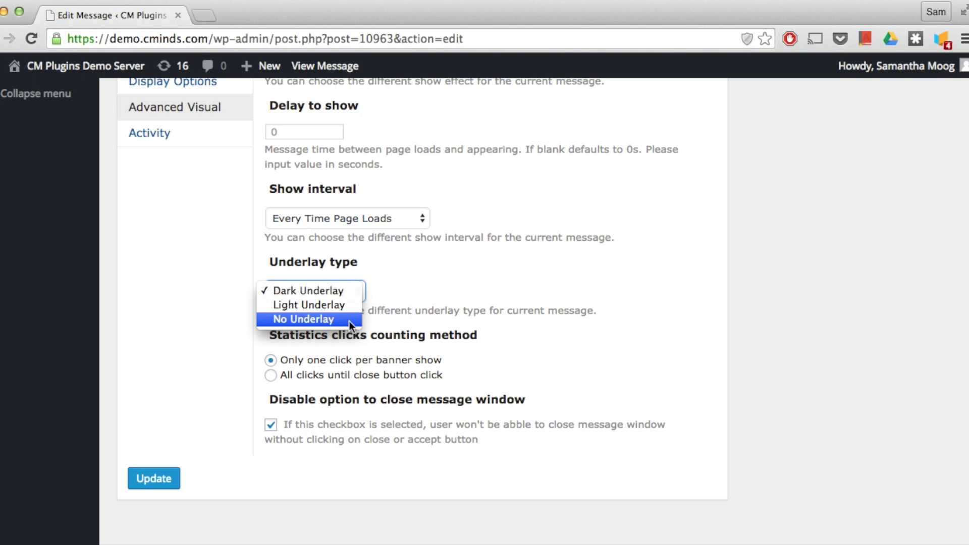
{"action": "left_click", "coordinate": [347, 295]}
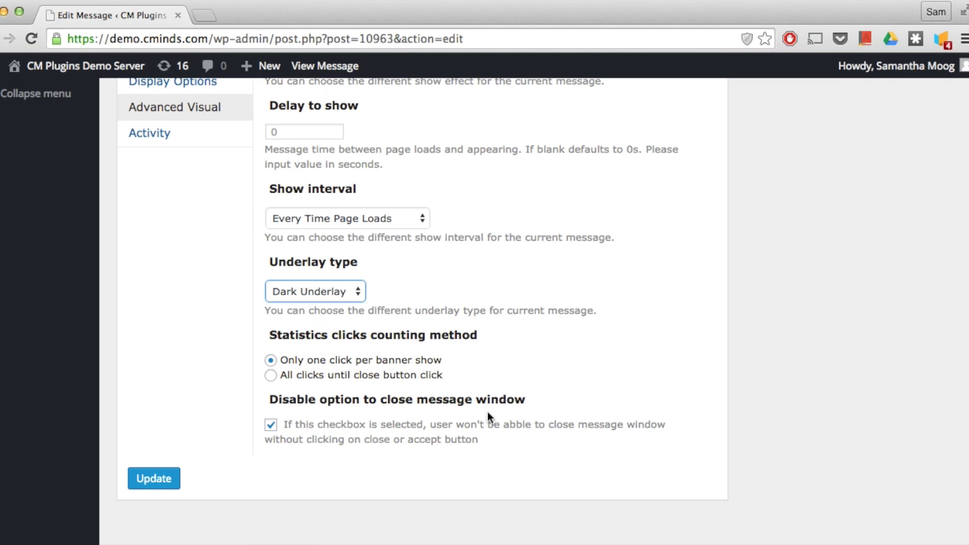
{"action": "left_click", "coordinate": [158, 136]}
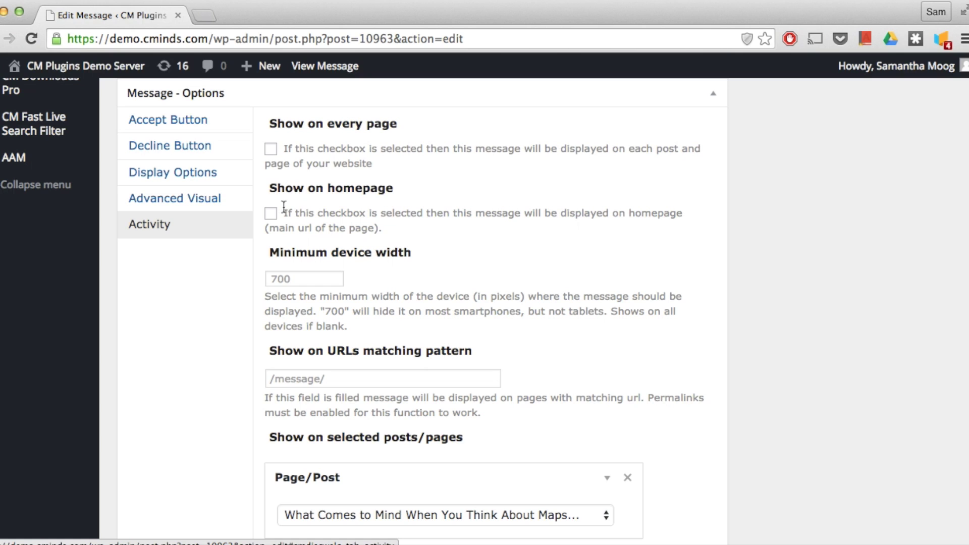
{"action": "left_click", "coordinate": [315, 280]}
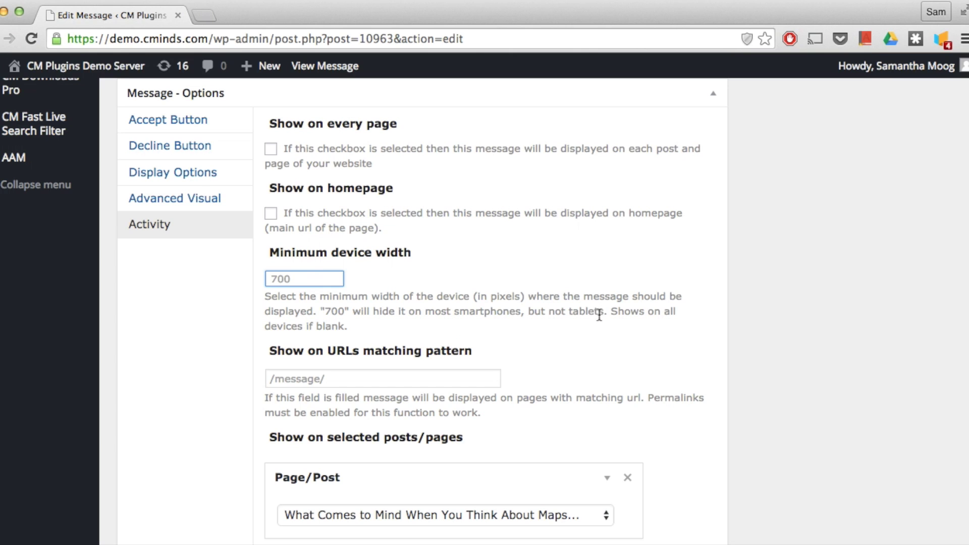
Step: Keep the Maps post as the first targeted page and add Syllabus as the second
{"action": "left_click_drag", "start_coordinate": [612, 311], "coordinate": [617, 330]}
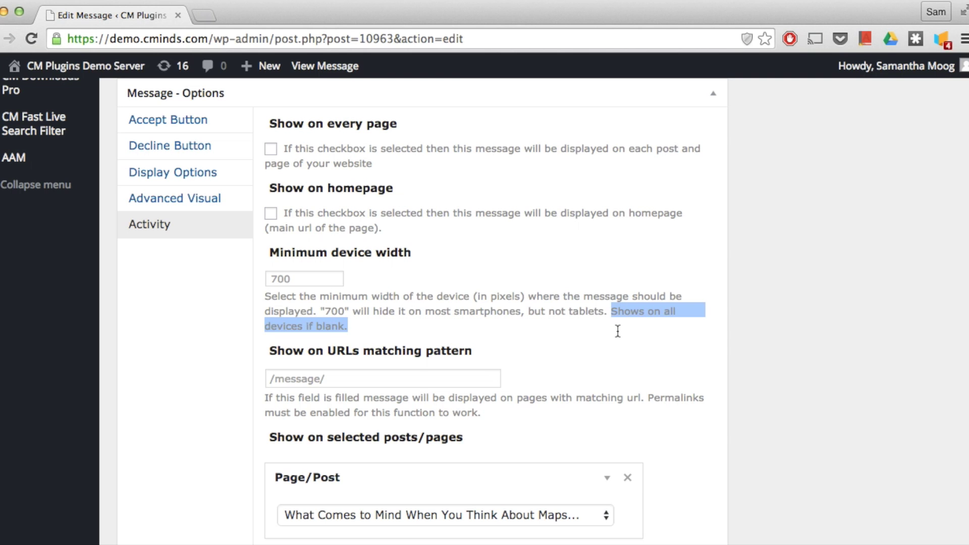
{"action": "left_click", "coordinate": [619, 330]}
{"action": "left_click", "coordinate": [432, 382]}
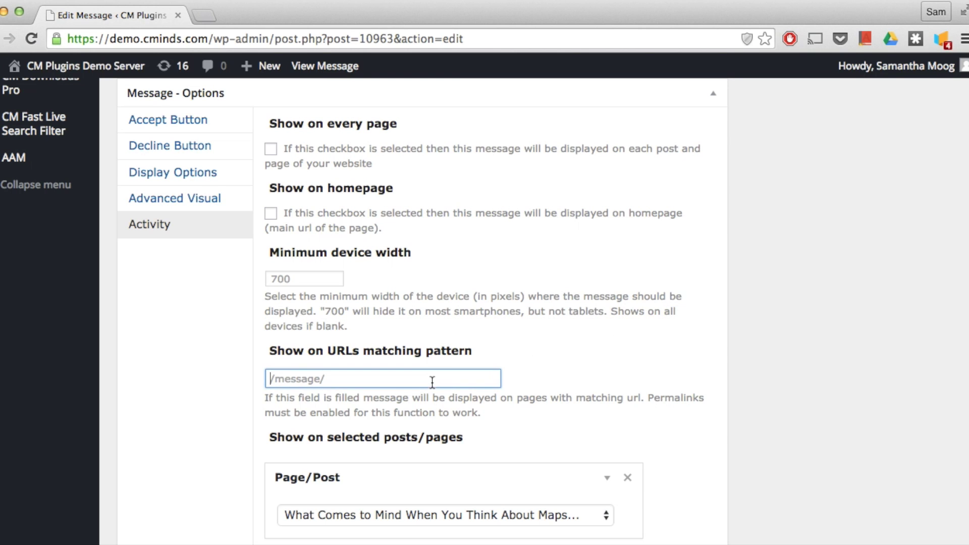
{"action": "scroll", "coordinate": [578, 423], "scroll_direction": "down", "scroll_amount": 3}
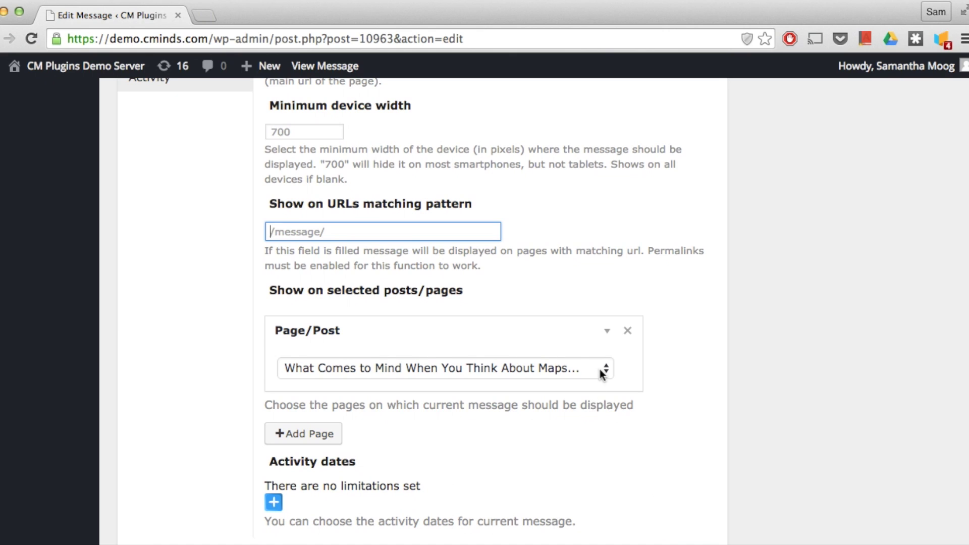
{"action": "left_click", "coordinate": [451, 365]}
{"action": "left_click", "coordinate": [377, 371]}
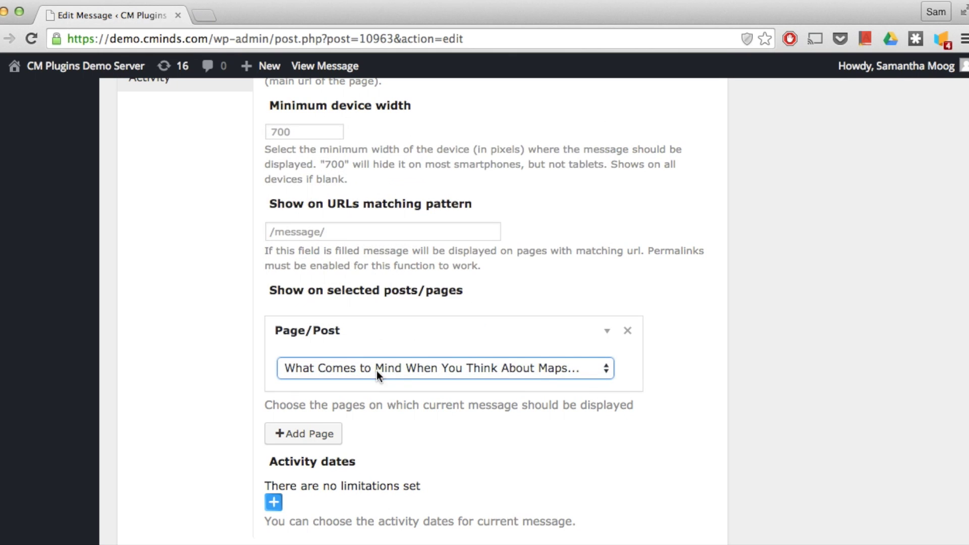
{"action": "left_click", "coordinate": [319, 434]}
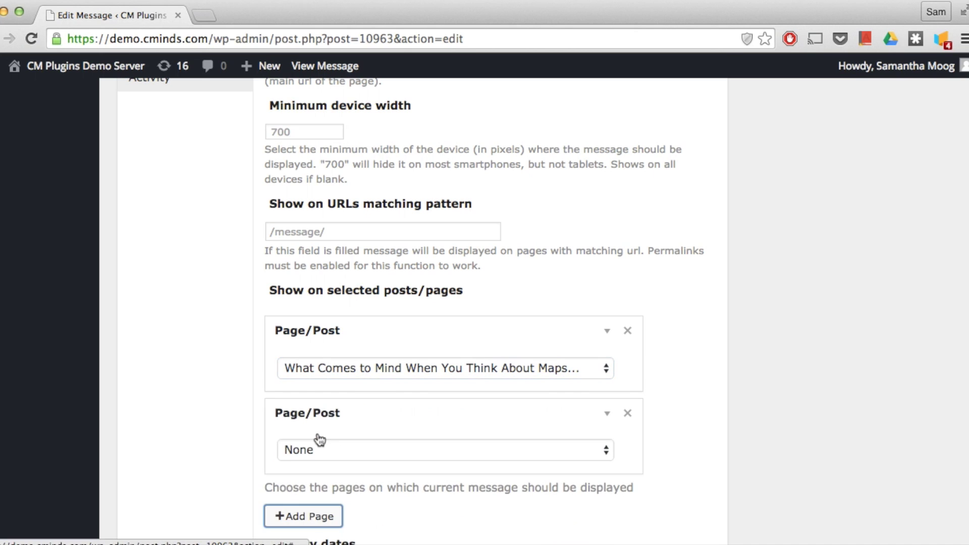
{"action": "left_click", "coordinate": [355, 448]}
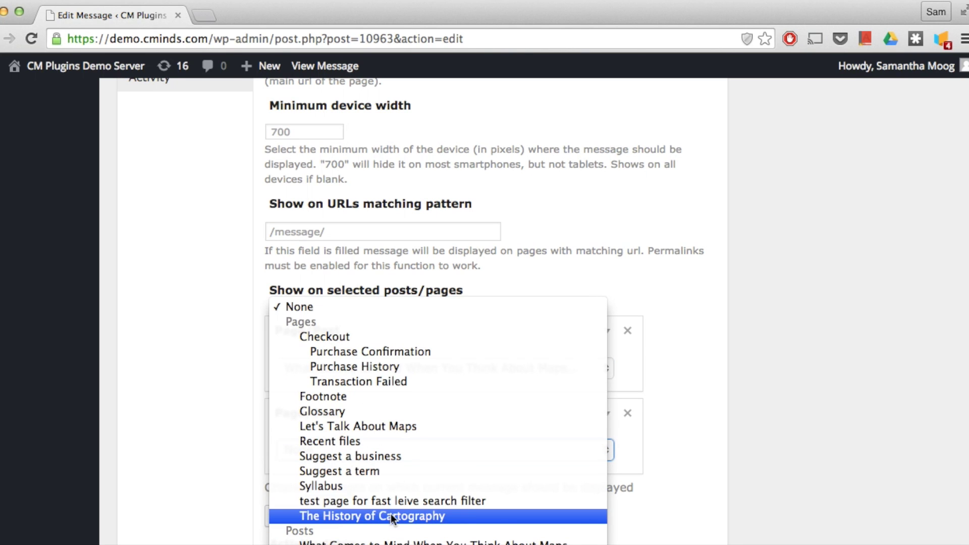
{"action": "left_click", "coordinate": [391, 488]}
{"action": "scroll", "coordinate": [690, 527], "scroll_direction": "down", "scroll_amount": 3}
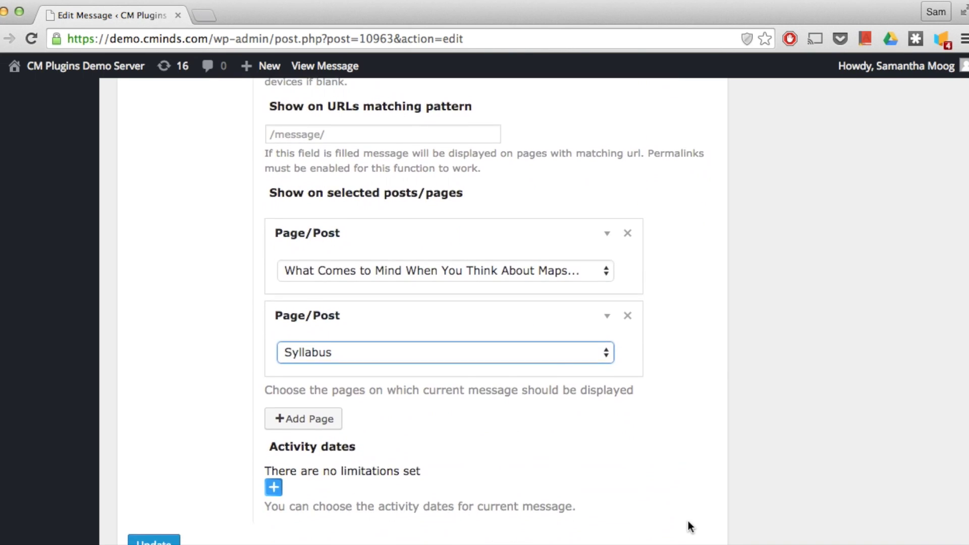
Step: Add an activity date range from July 20, 2015 to July 24, 2015
{"action": "left_click", "coordinate": [273, 466]}
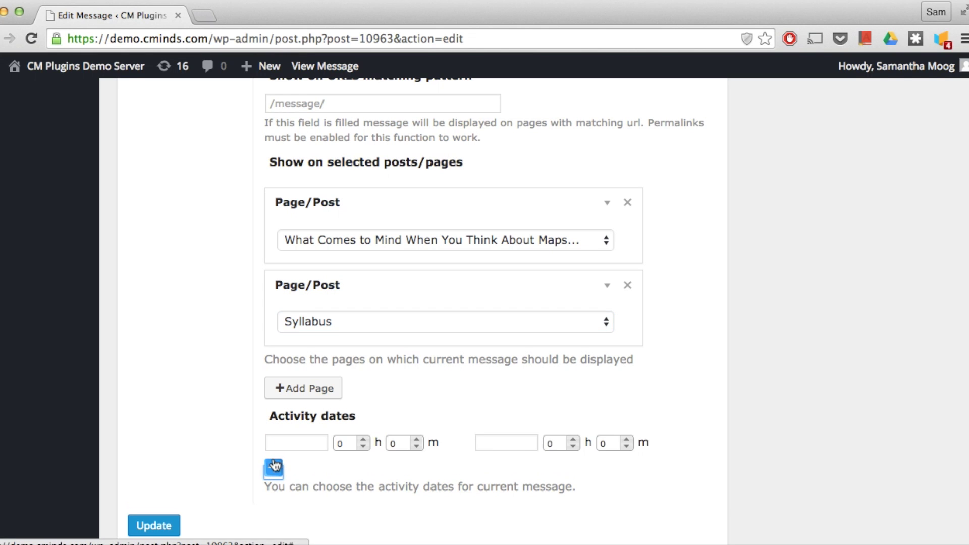
{"action": "left_click", "coordinate": [311, 442]}
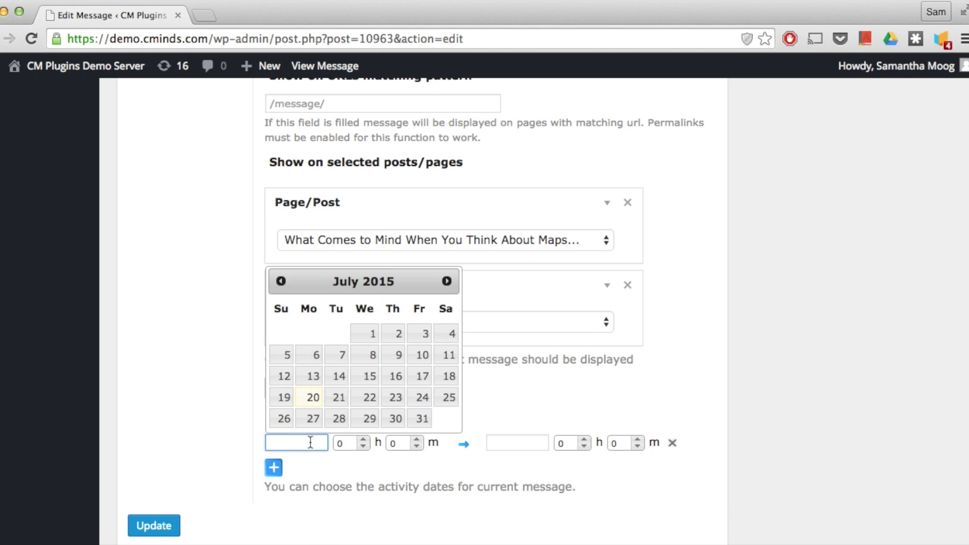
{"action": "left_click", "coordinate": [312, 398]}
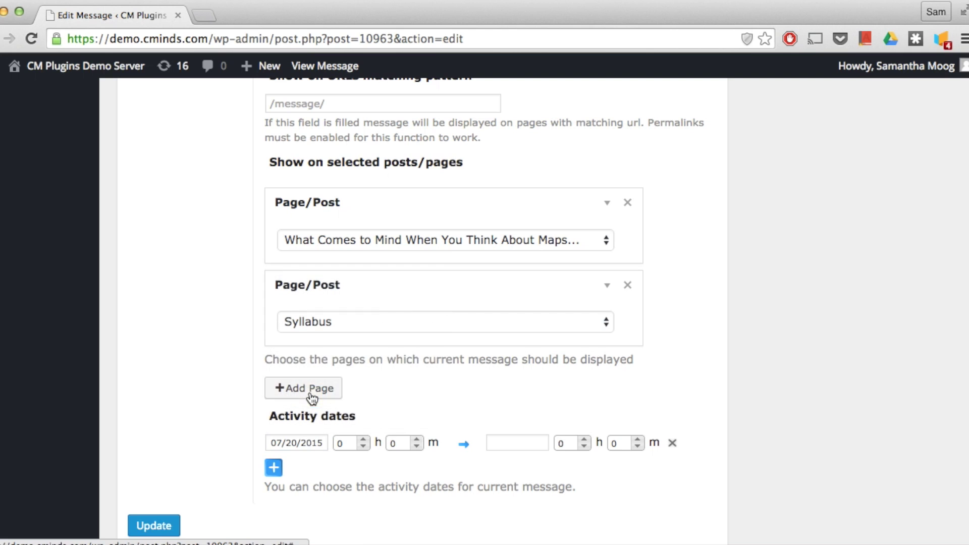
{"action": "left_click", "coordinate": [522, 448]}
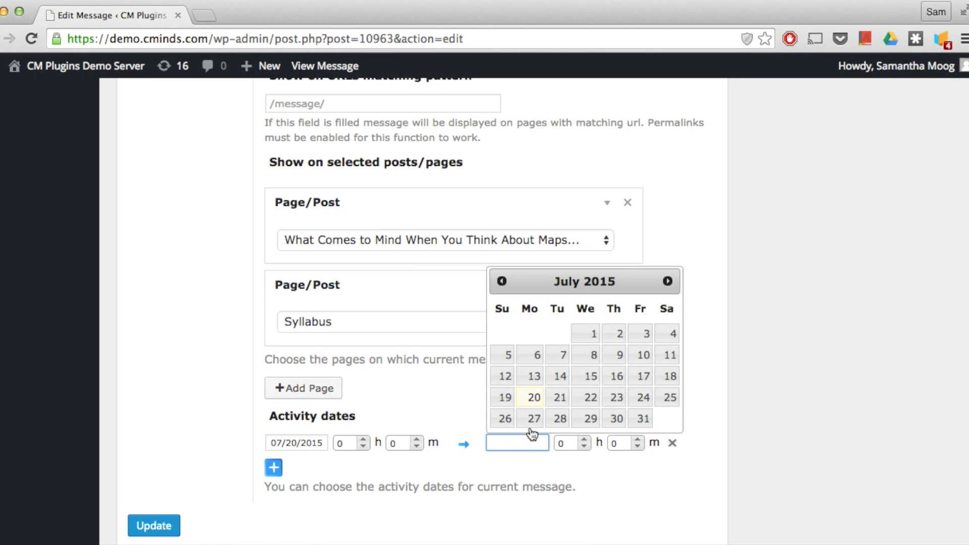
{"action": "left_click", "coordinate": [649, 399]}
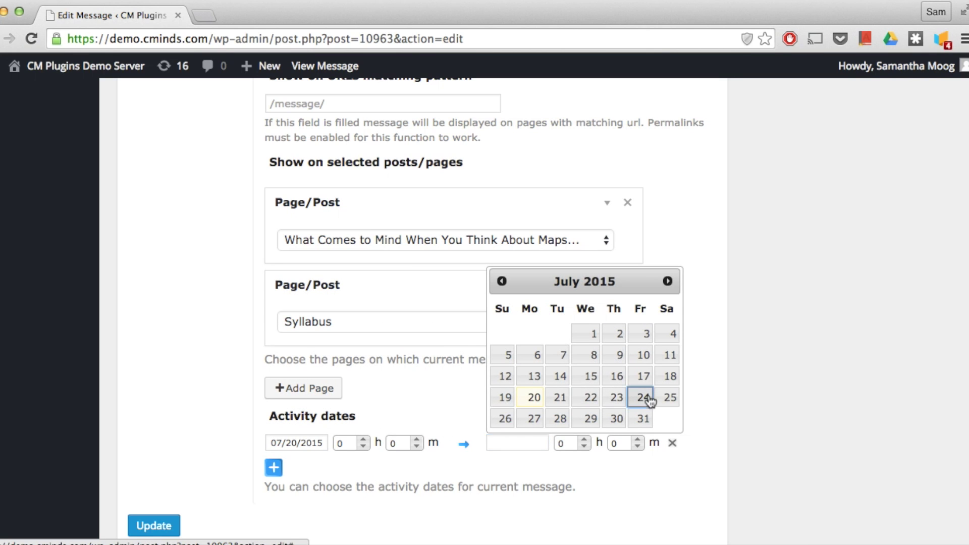
{"action": "left_click", "coordinate": [345, 445]}
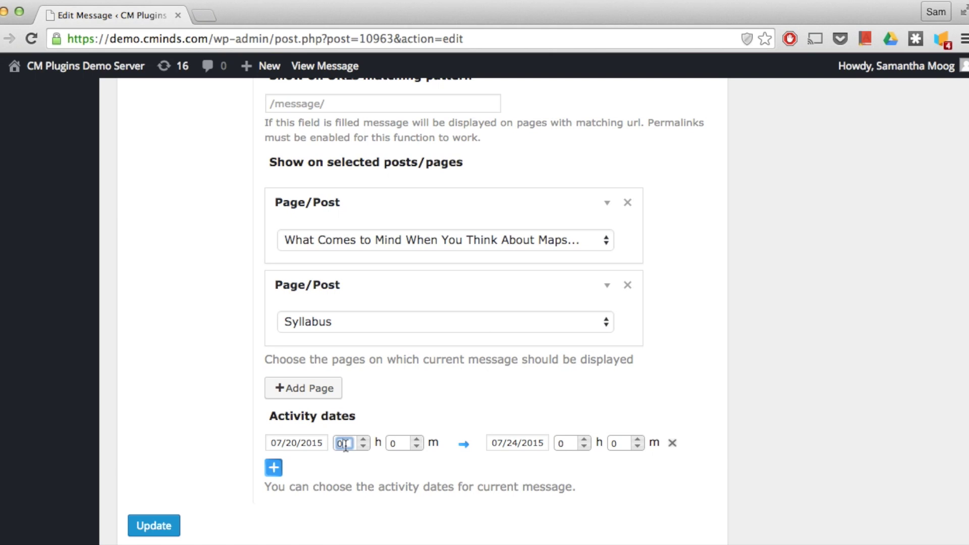
{"action": "left_click", "coordinate": [404, 443]}
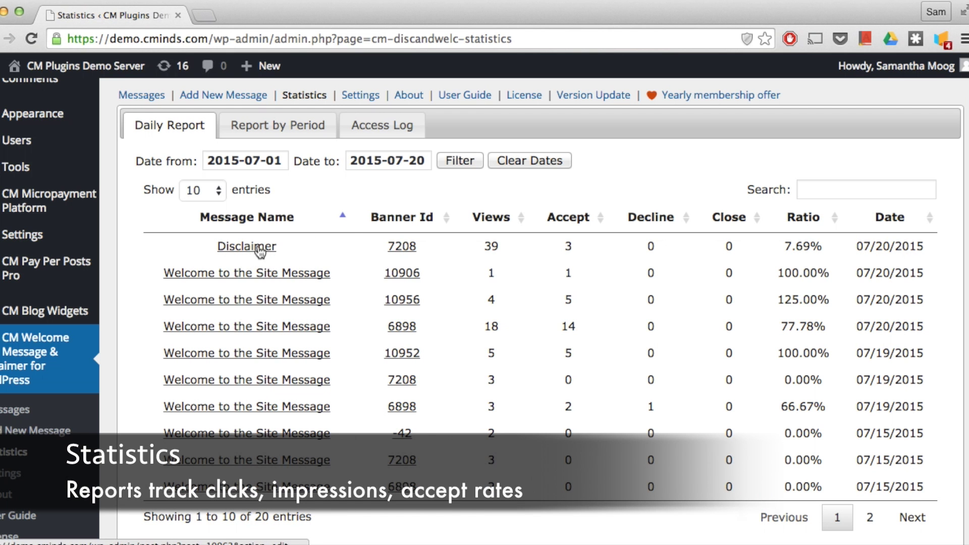
Step: Review the Daily Report (Disclaimer: 39 views, 3 accepts), then Report by Period and Access Log
{"action": "mouse_move", "coordinate": [408, 254]}
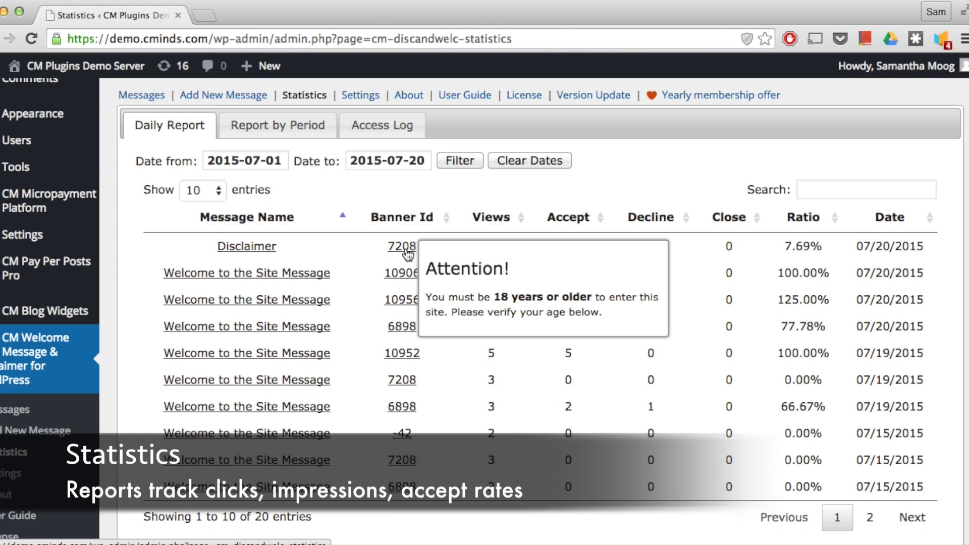
{"action": "mouse_move", "coordinate": [406, 285]}
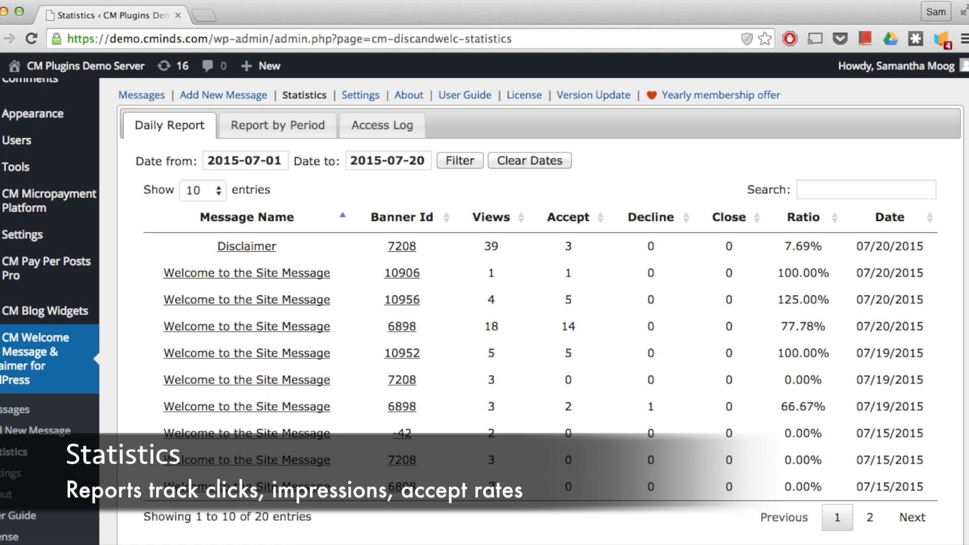
{"action": "left_click", "coordinate": [282, 126]}
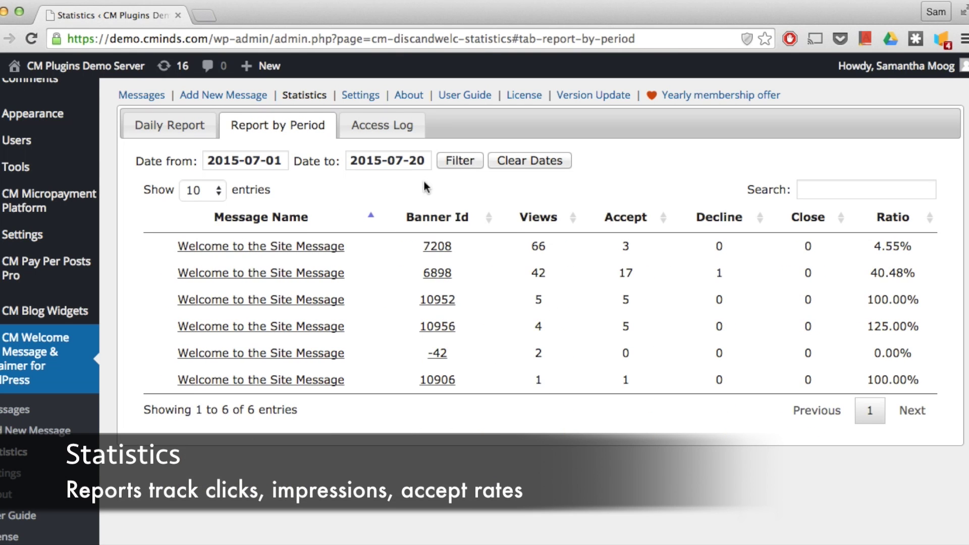
{"action": "scroll", "coordinate": [397, 329], "scroll_direction": "down", "scroll_amount": 1}
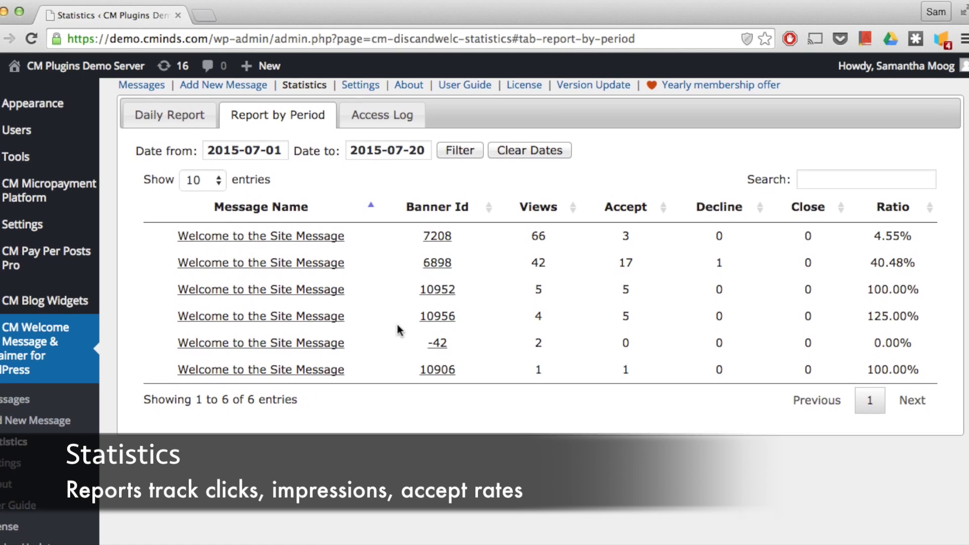
{"action": "left_click", "coordinate": [382, 114]}
Step: Filter the Access Log for 2015-07-01 to 2015-07-20 to chart the 129 requests by impressions, clicks, declines, accepts and closes
{"action": "left_click", "coordinate": [675, 148]}
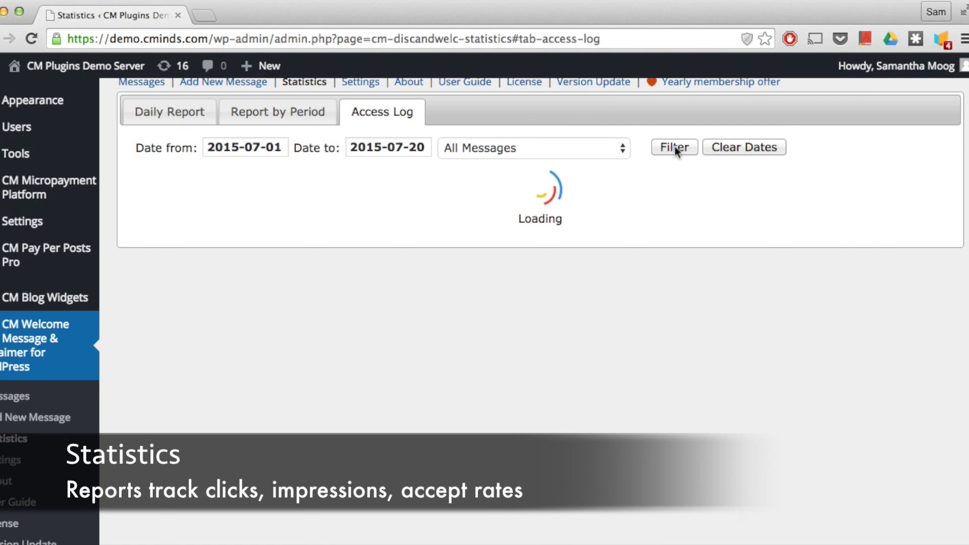
{"action": "scroll", "coordinate": [597, 361], "scroll_direction": "down", "scroll_amount": 4}
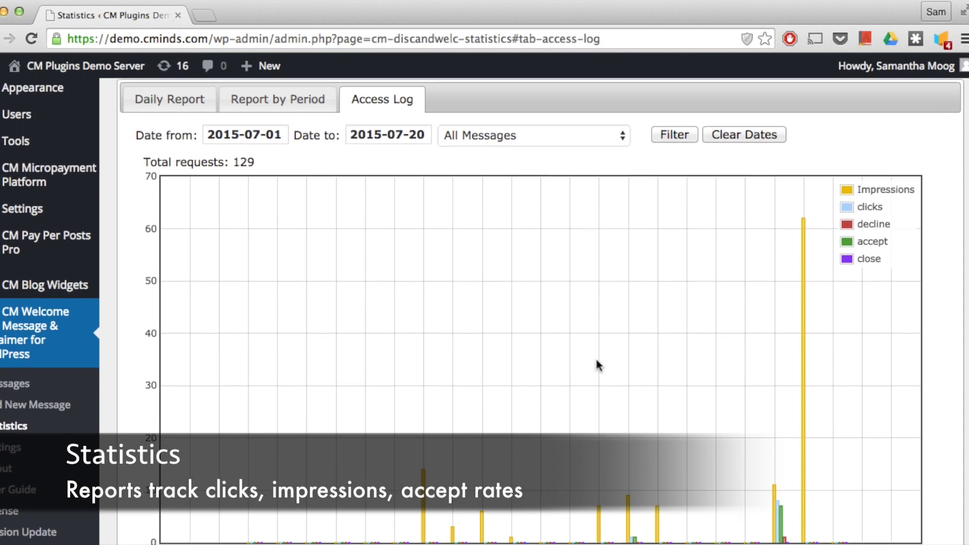